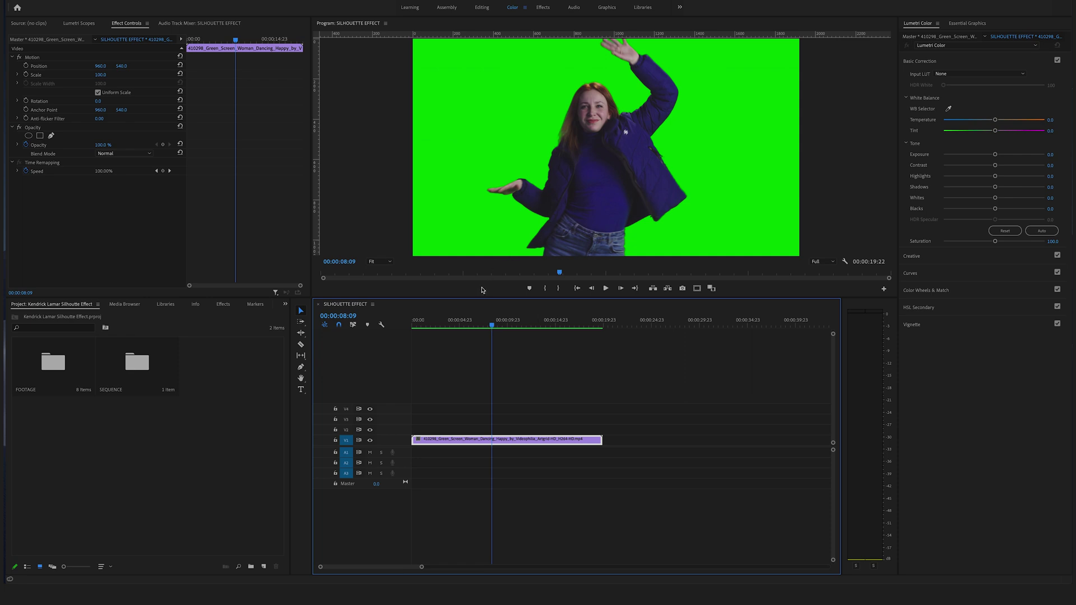
- Show the Effects panel with its effect categories next to the dancer sequence
left_click(224, 304)
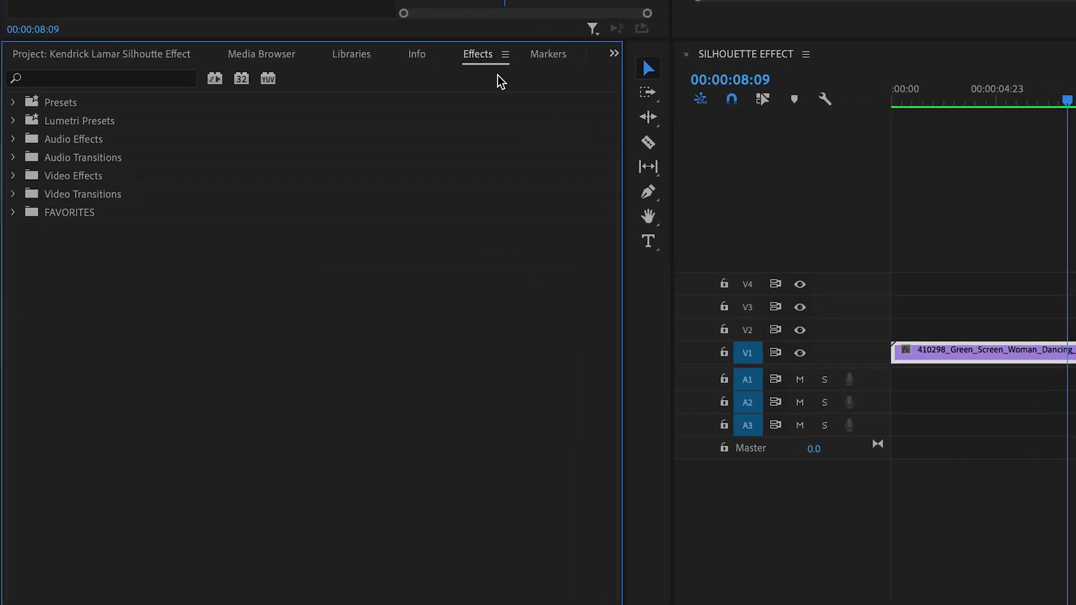
- Search the effects for 'ultra' and apply Ultra Key to the dancer clip on V1
left_click(108, 79)
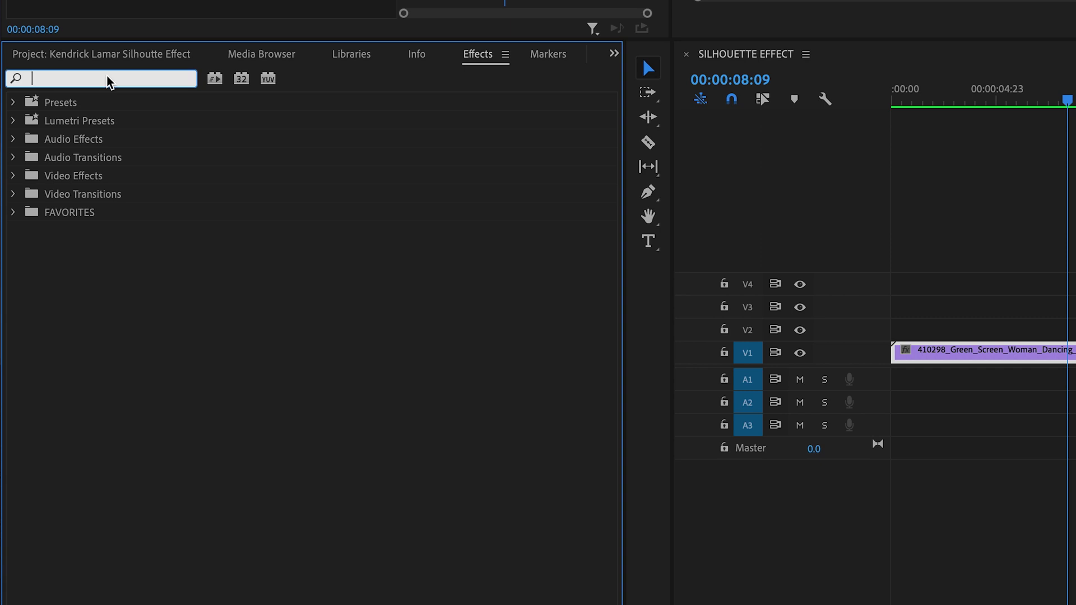
type("ul")
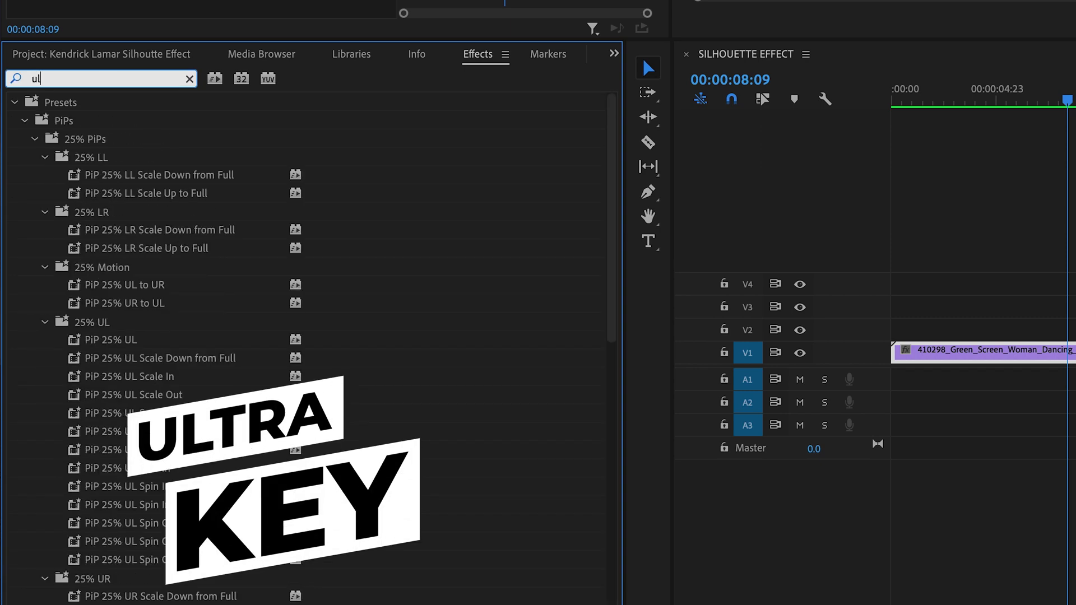
type("tra")
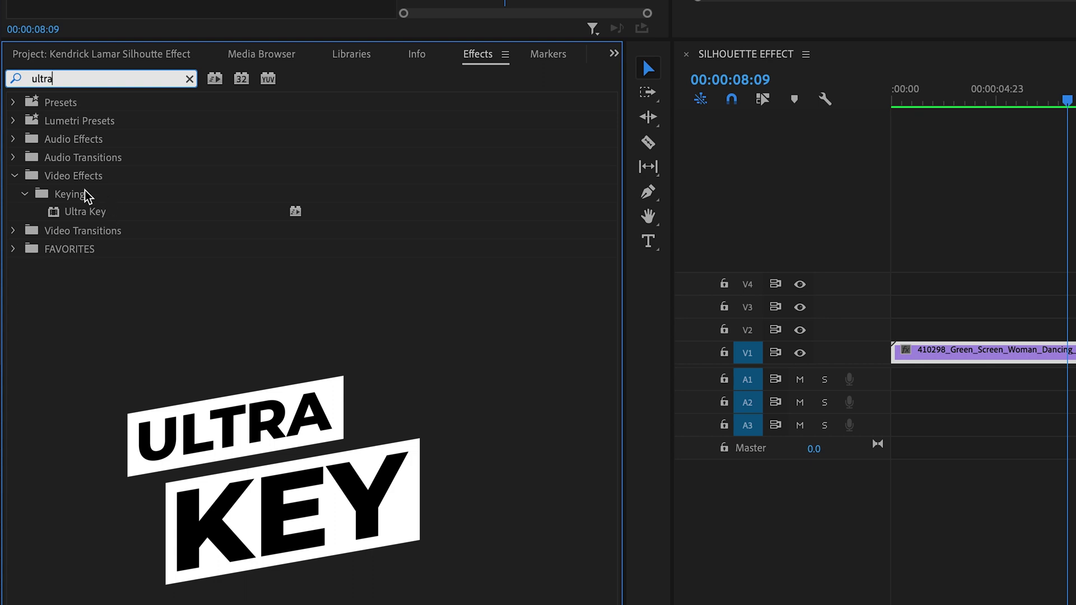
mouse_move(71, 214)
left_mouse_down()
mouse_move(461, 451)
mouse_move(466, 442)
left_mouse_up()
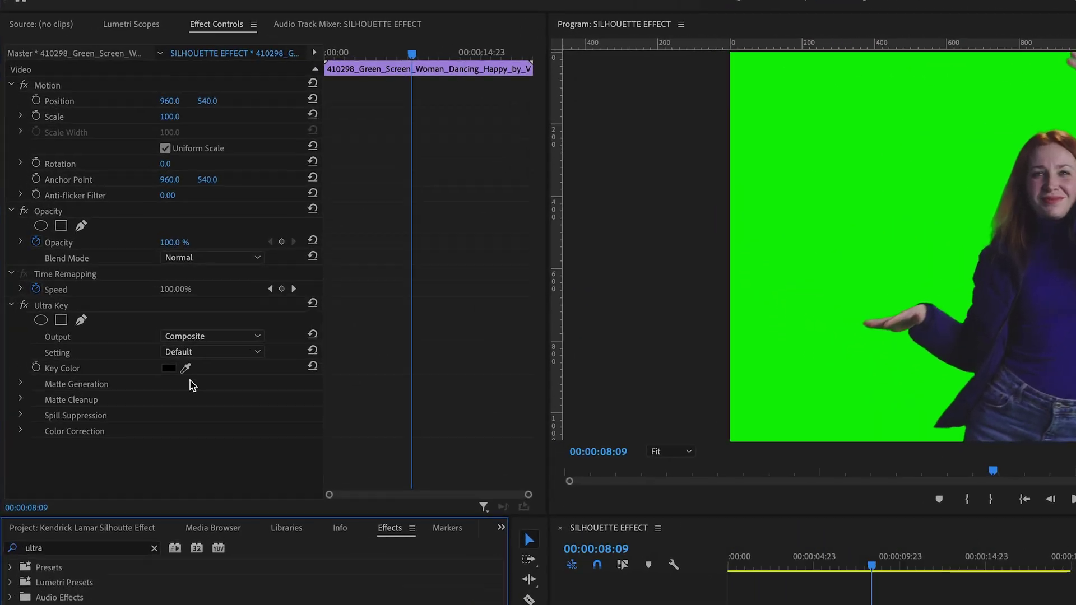
- Sample the green backdrop as Ultra Key colour, undoing twice to compare before and after
left_click(209, 413)
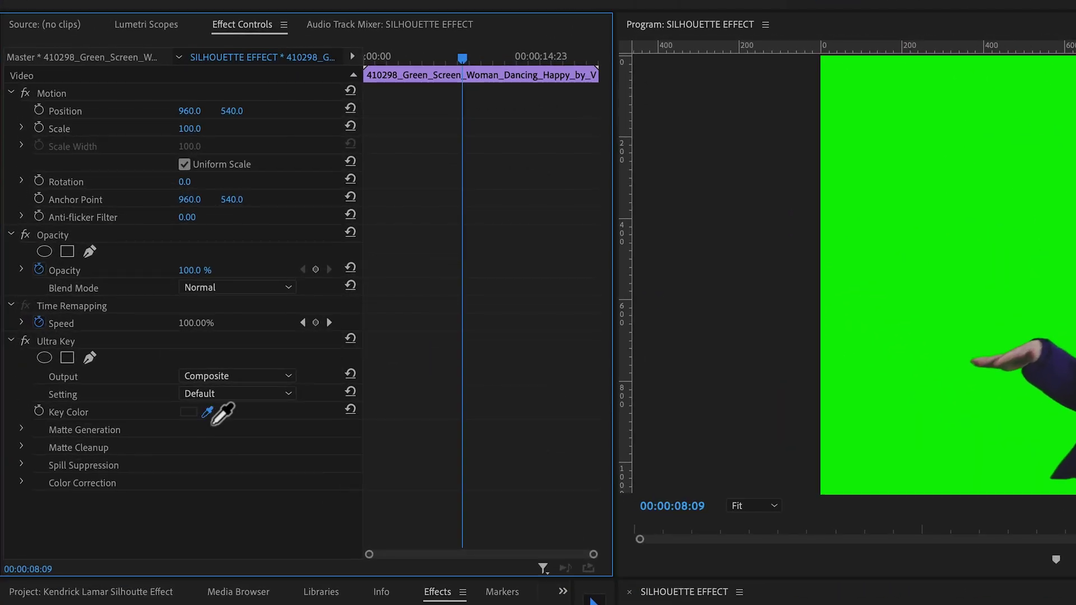
left_click(498, 146)
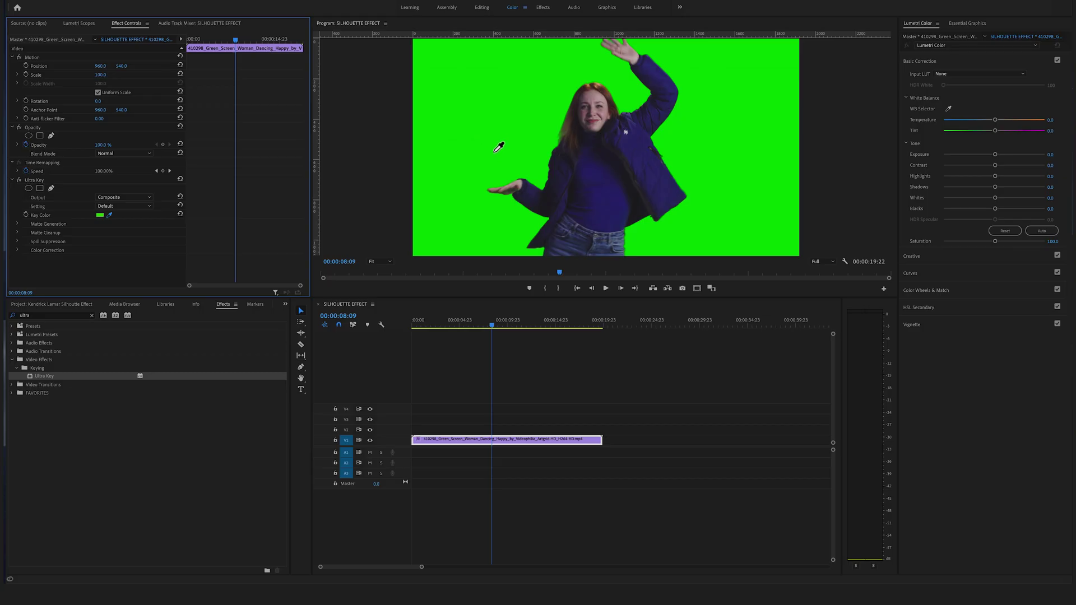
left_click(502, 140)
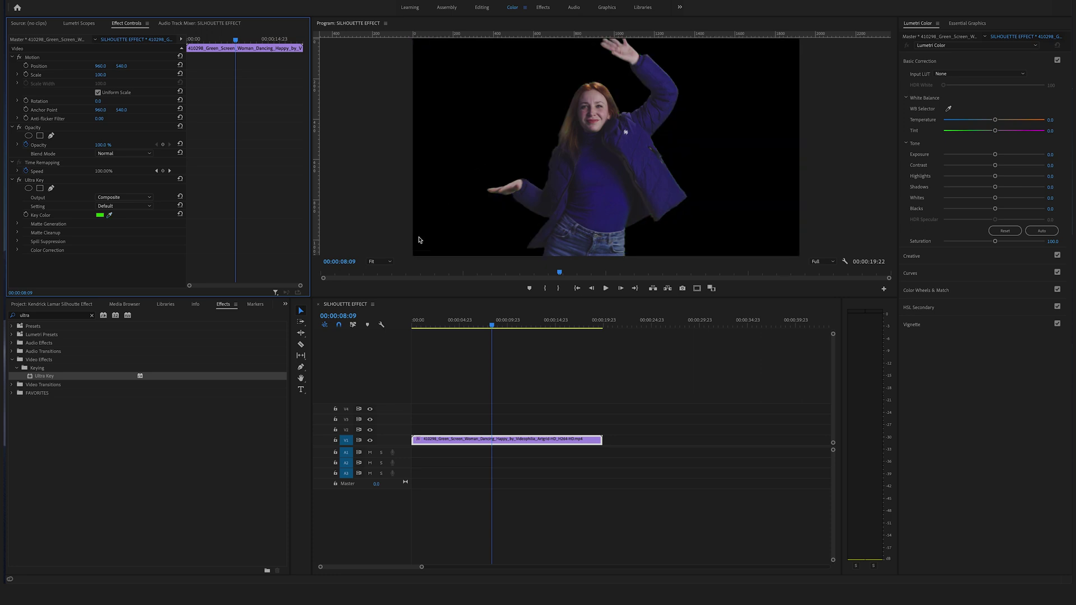
key("ctrl+z")
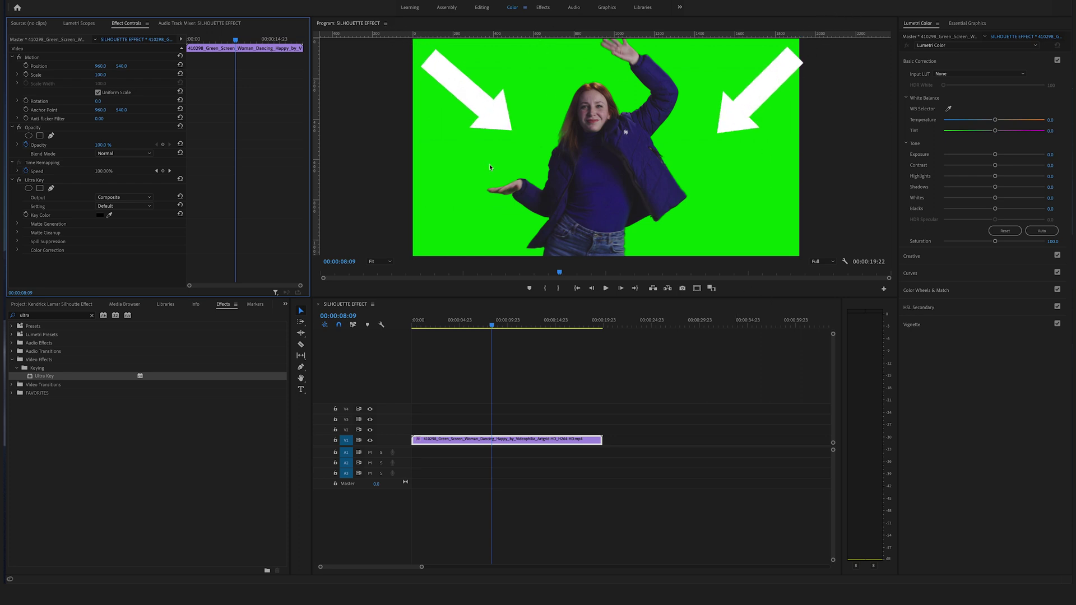
left_click(108, 215)
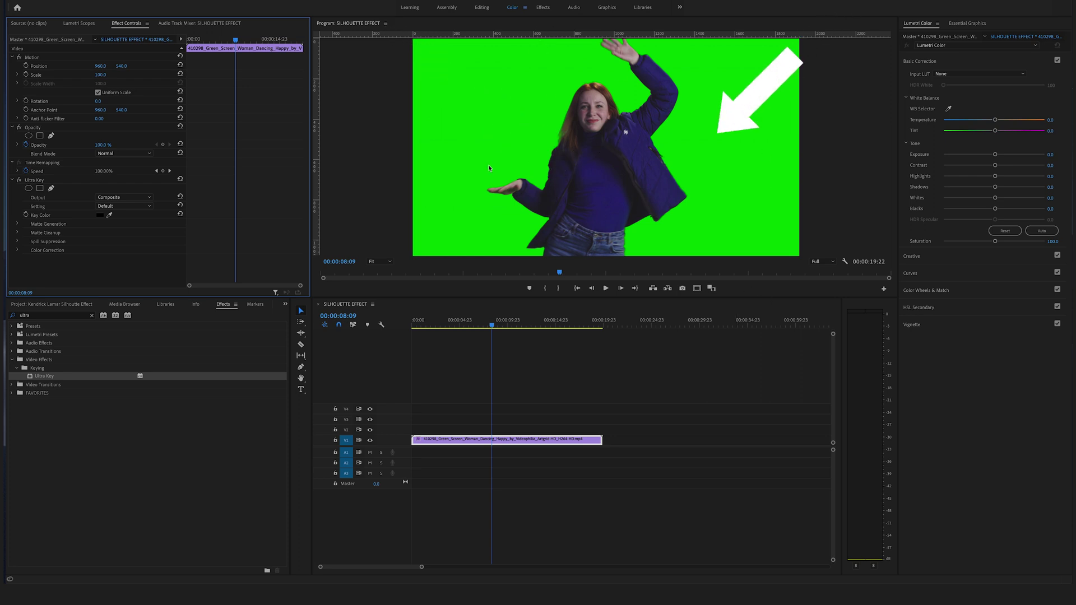
left_click(502, 140)
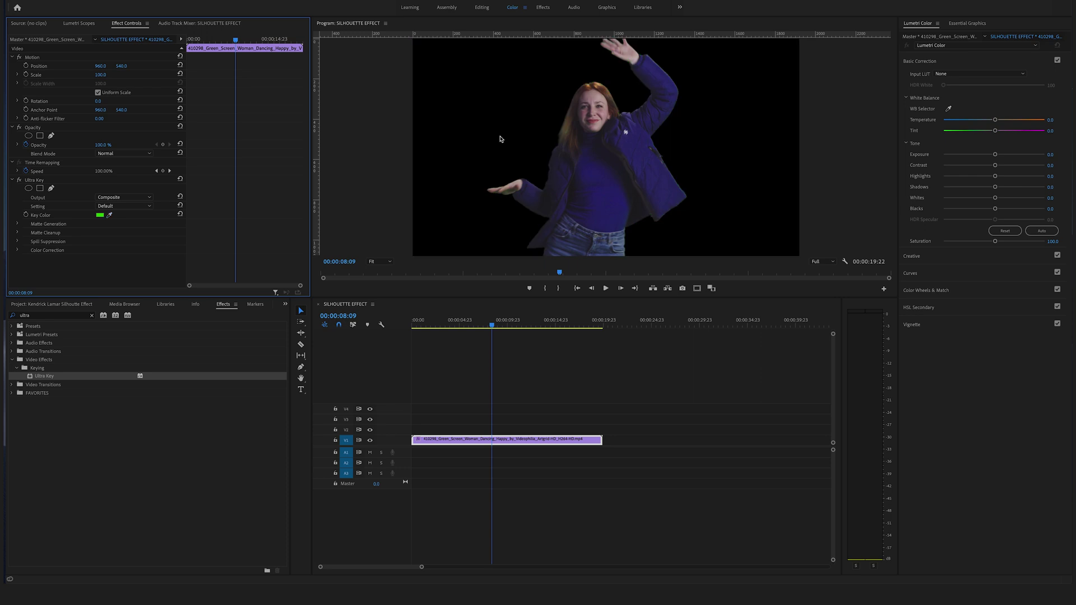
key("ctrl+z")
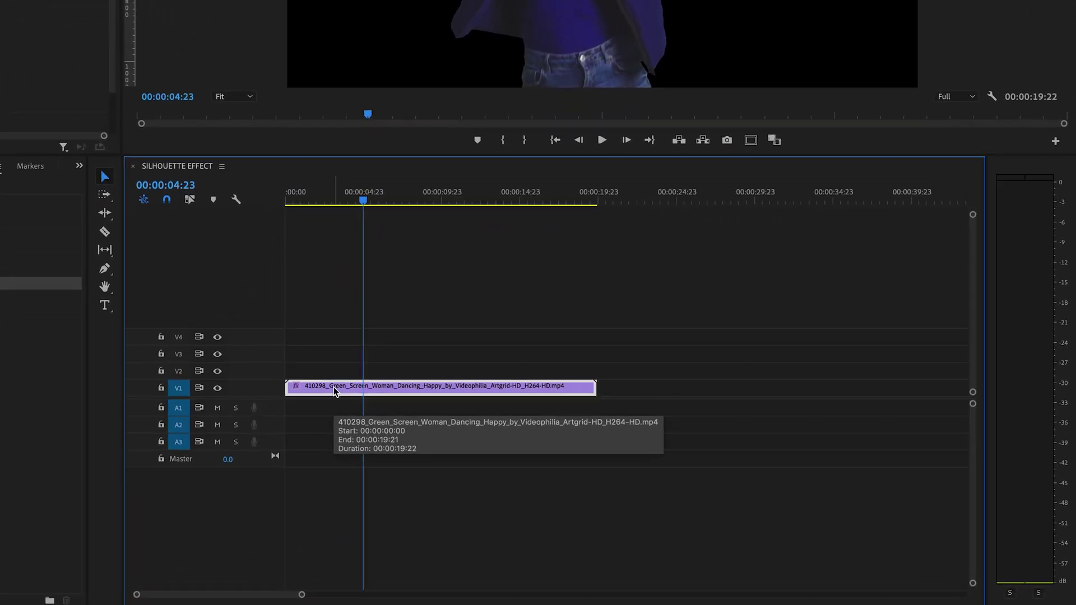
- Move the keyed dancer clip from track V1 up to V2
left_click_drag(334, 387, 331, 373)
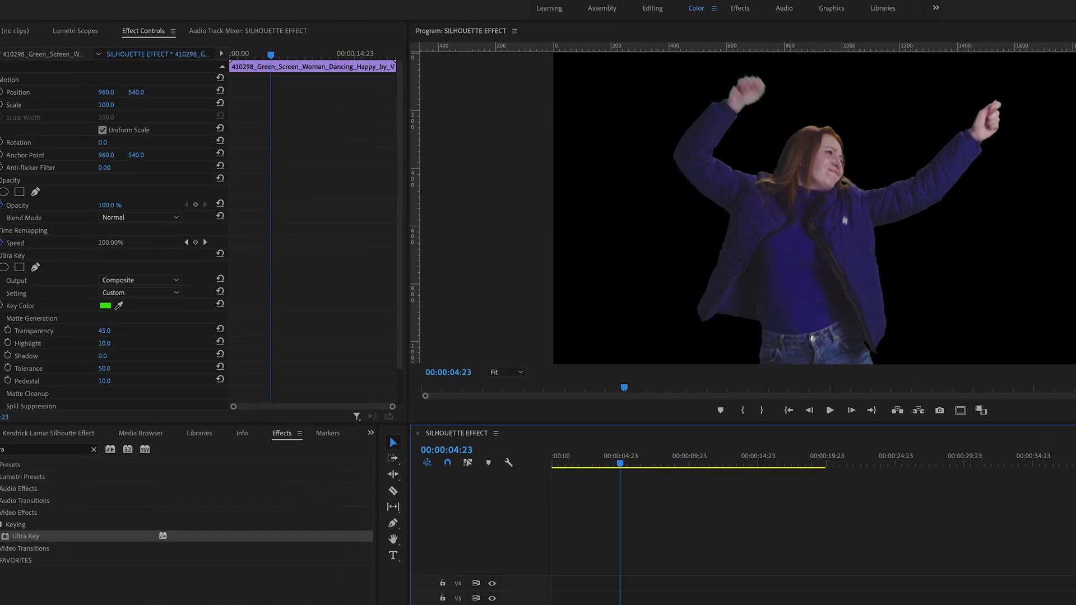
left_click(101, 6)
- Create a 1920×1080 color matte in a dark purple, keeping the name 'Color Matte'
mouse_move(108, 21)
left_click(323, 249)
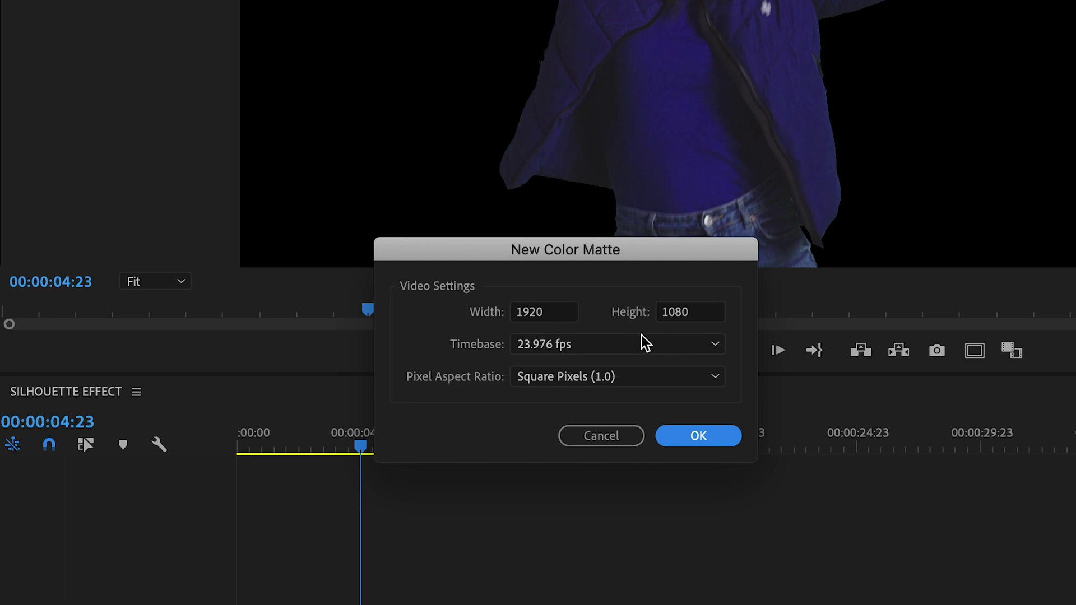
left_click(725, 439)
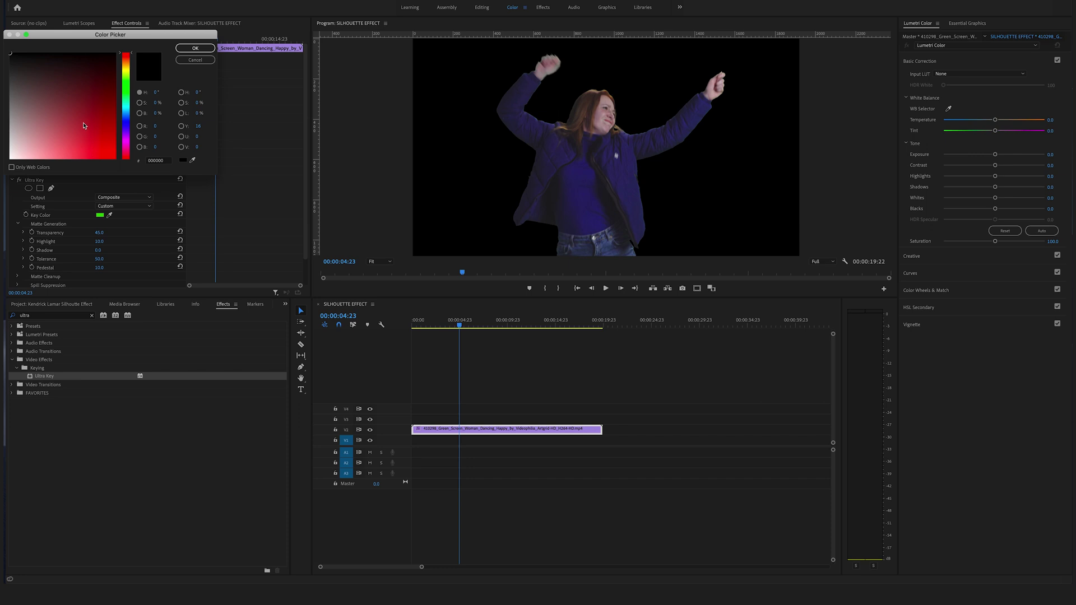
left_click(115, 128)
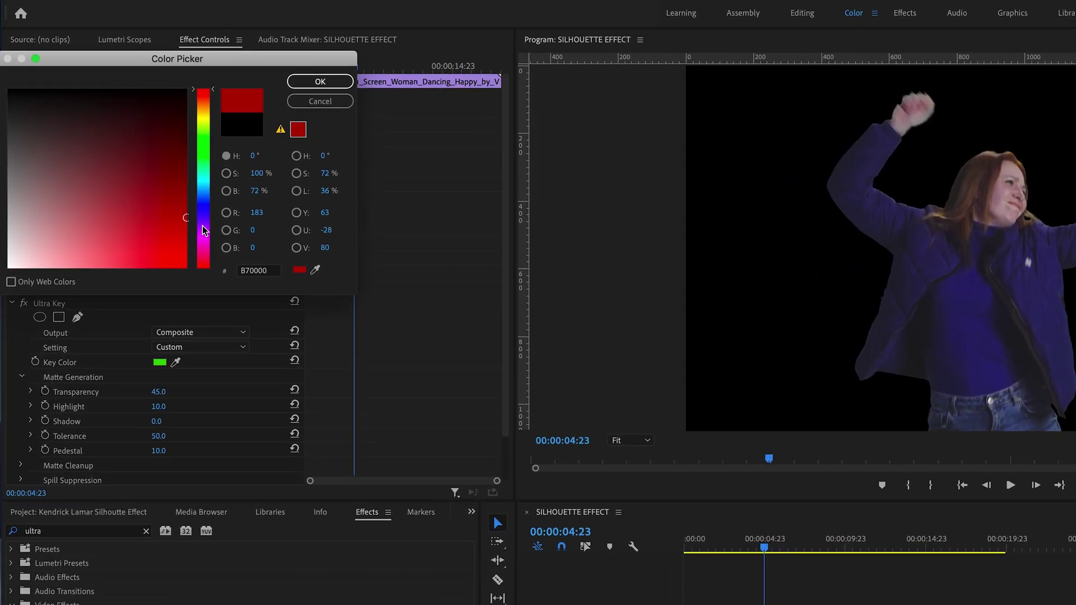
left_click(126, 137)
left_click_drag(219, 253, 219, 250)
left_click_drag(201, 212, 218, 225)
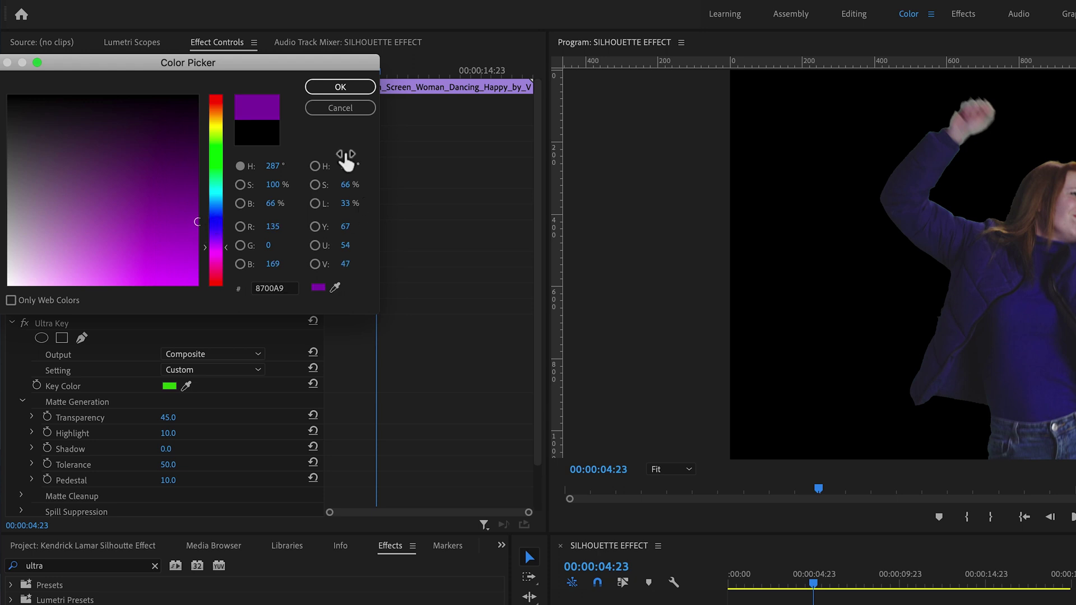
left_click(340, 87)
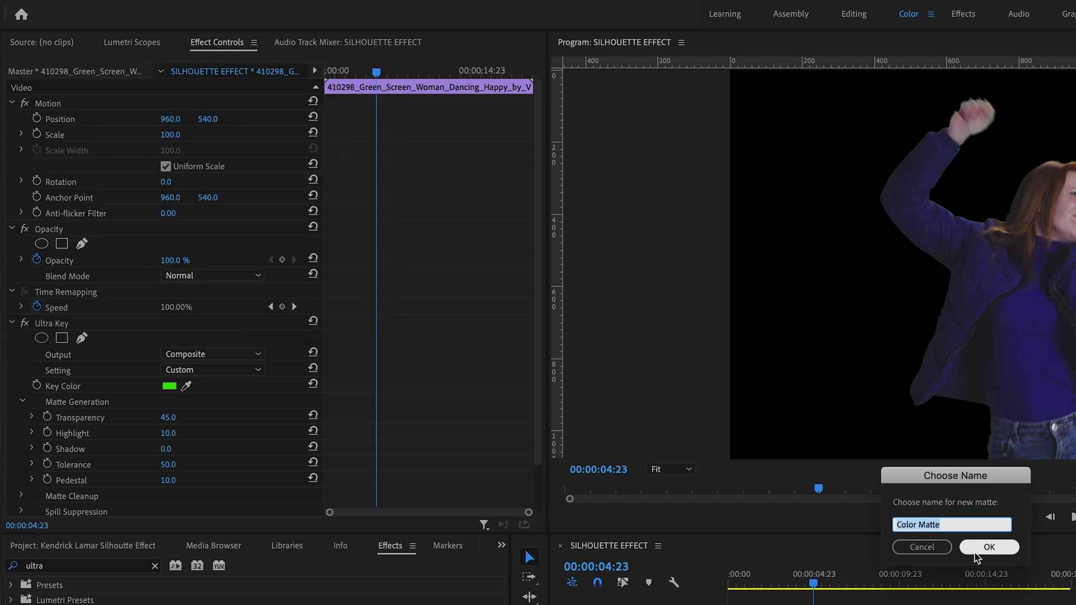
left_click(990, 548)
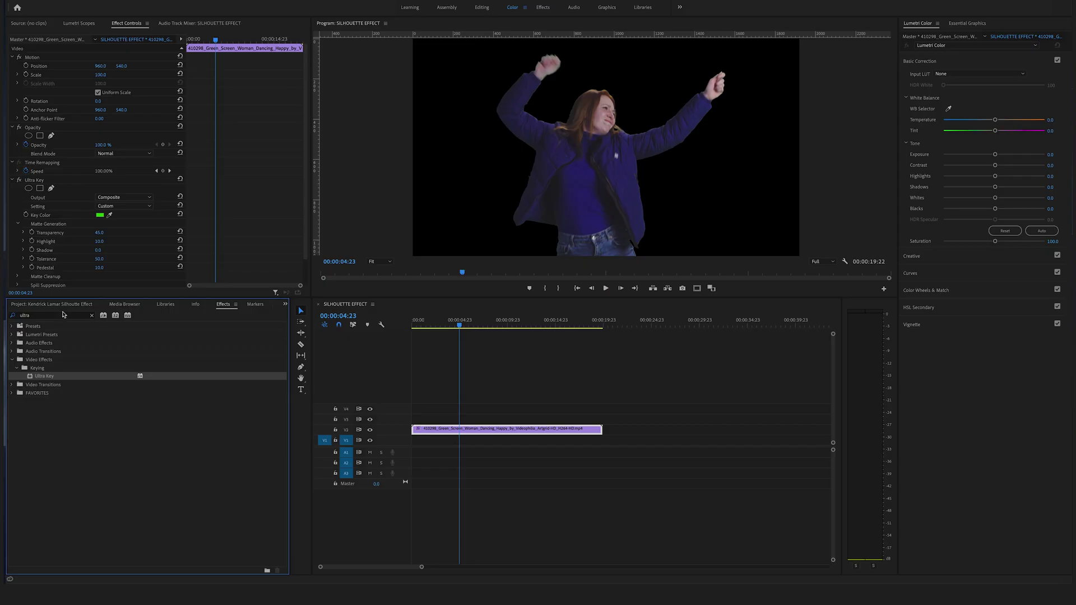
left_click(56, 306)
- Place Color Matte on V1 under the dancer, scrub to preview, and resample the green key
left_click(152, 452)
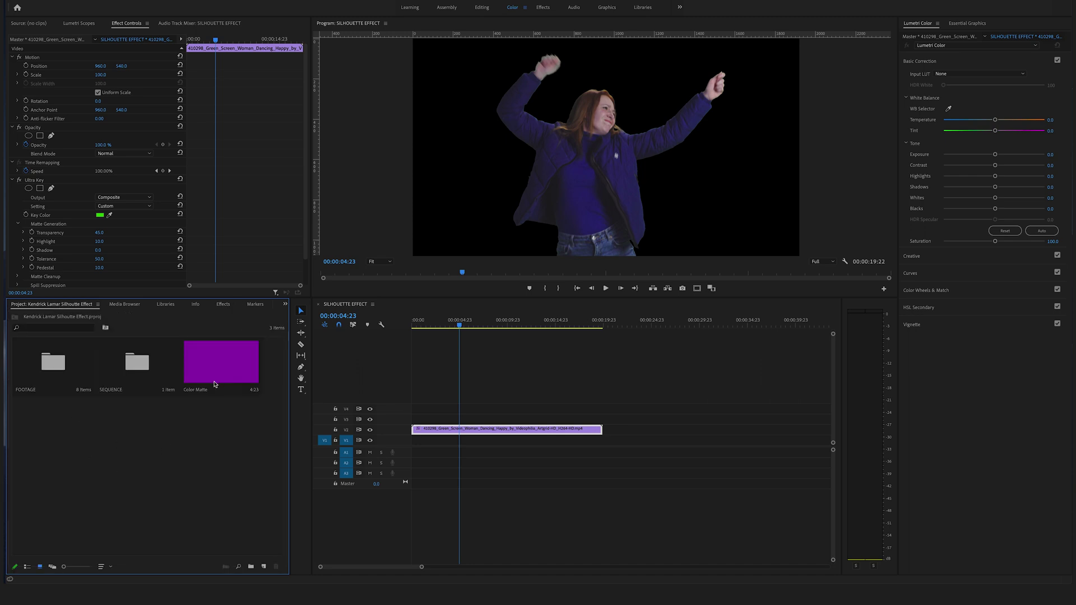
left_click(214, 373)
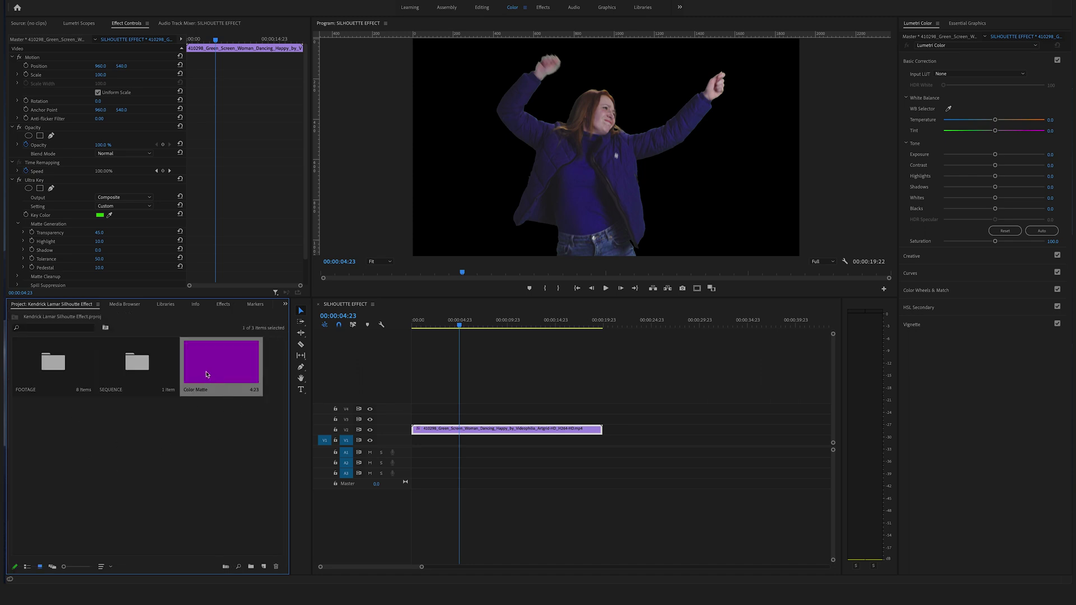
key("shift+3")
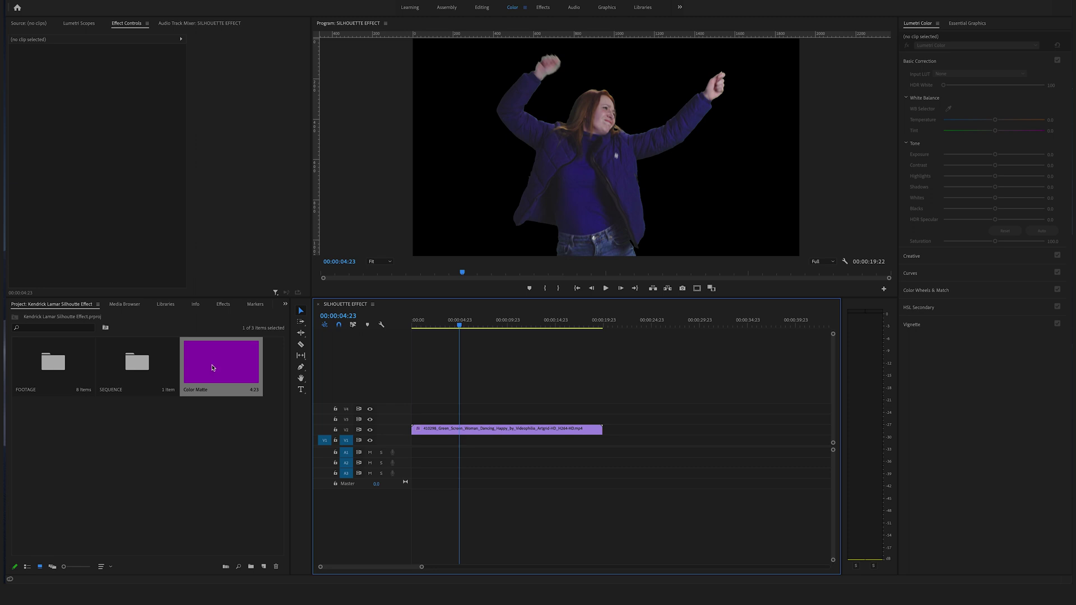
mouse_move(213, 368)
left_mouse_down()
mouse_move(409, 449)
mouse_move(605, 442)
left_mouse_up()
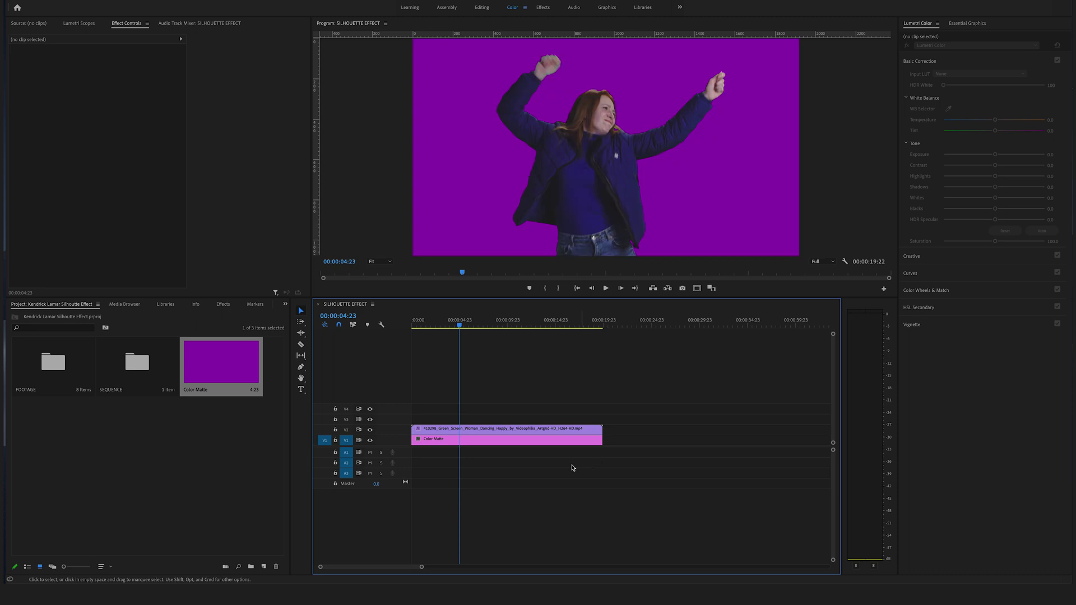
left_click_drag(476, 327, 443, 335)
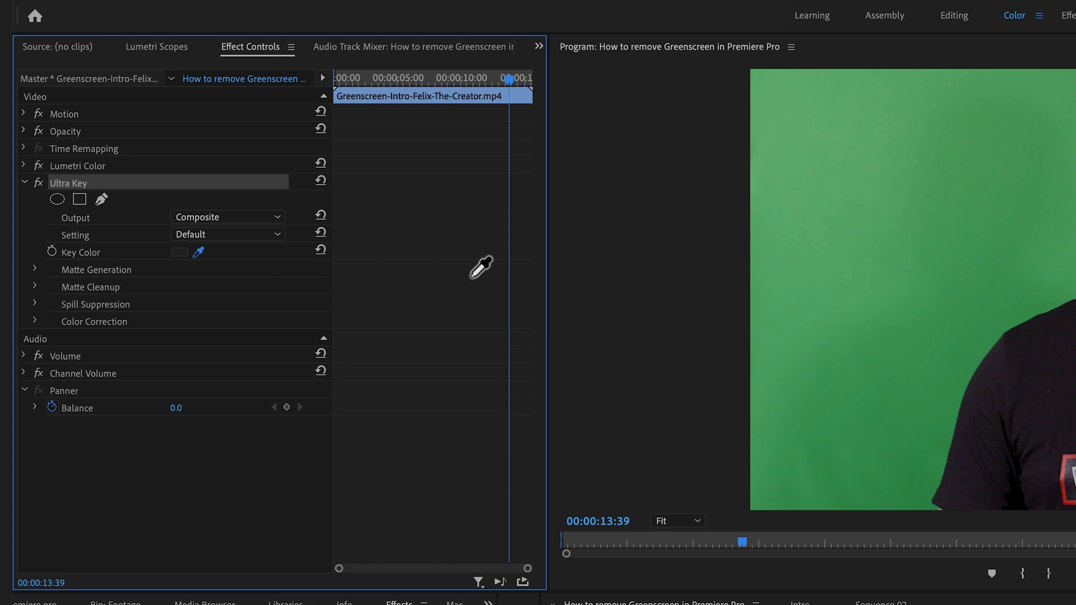
left_click(916, 210)
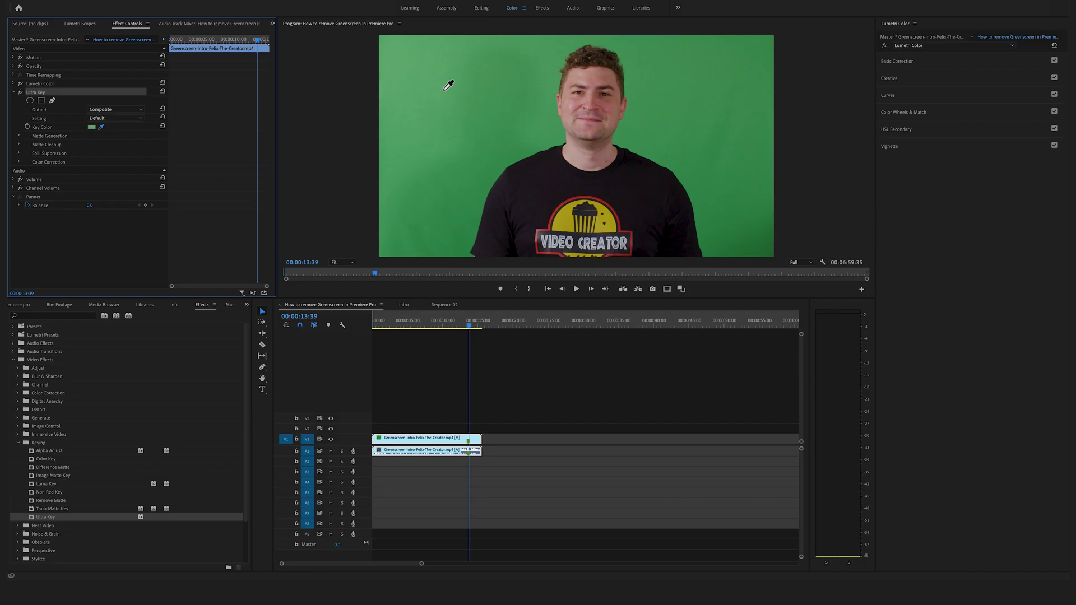
left_click(448, 85)
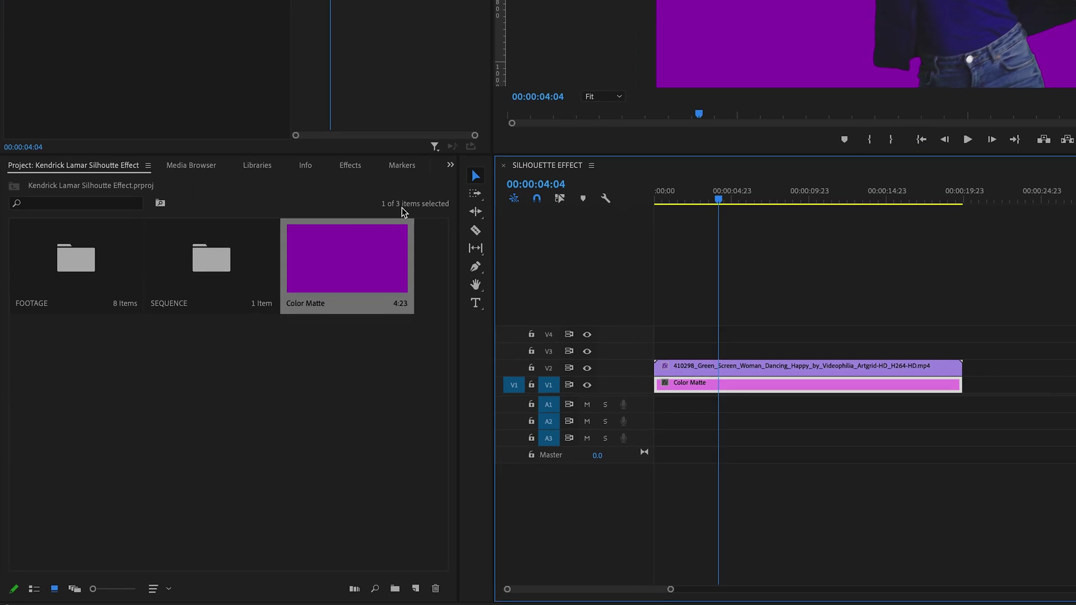
- Find Color Correction > Tint in the effects library and apply it to the dancer clip
left_click(368, 151)
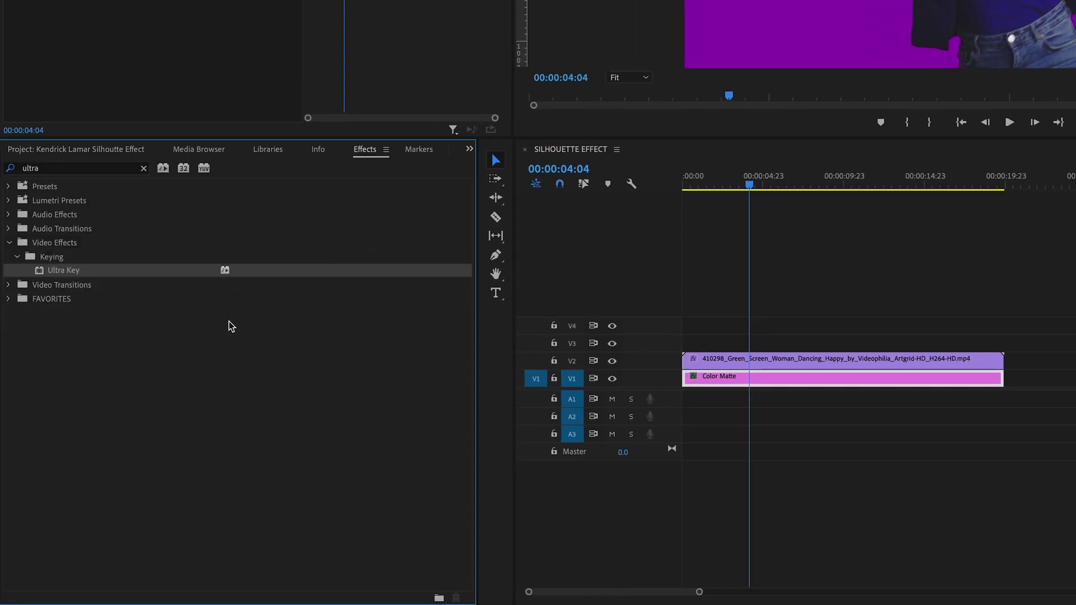
left_click(144, 169)
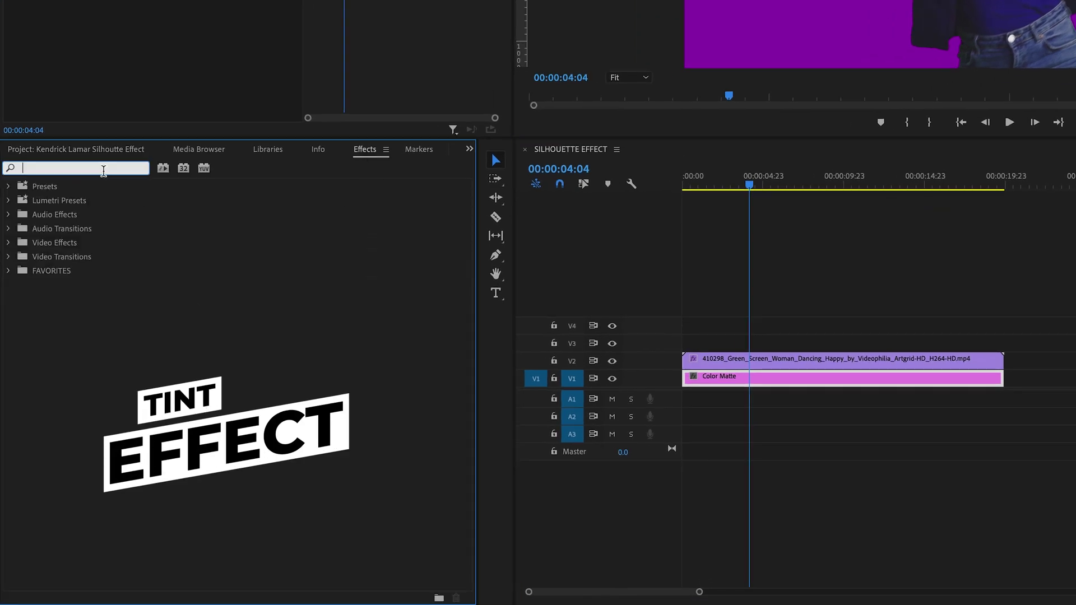
type("tint")
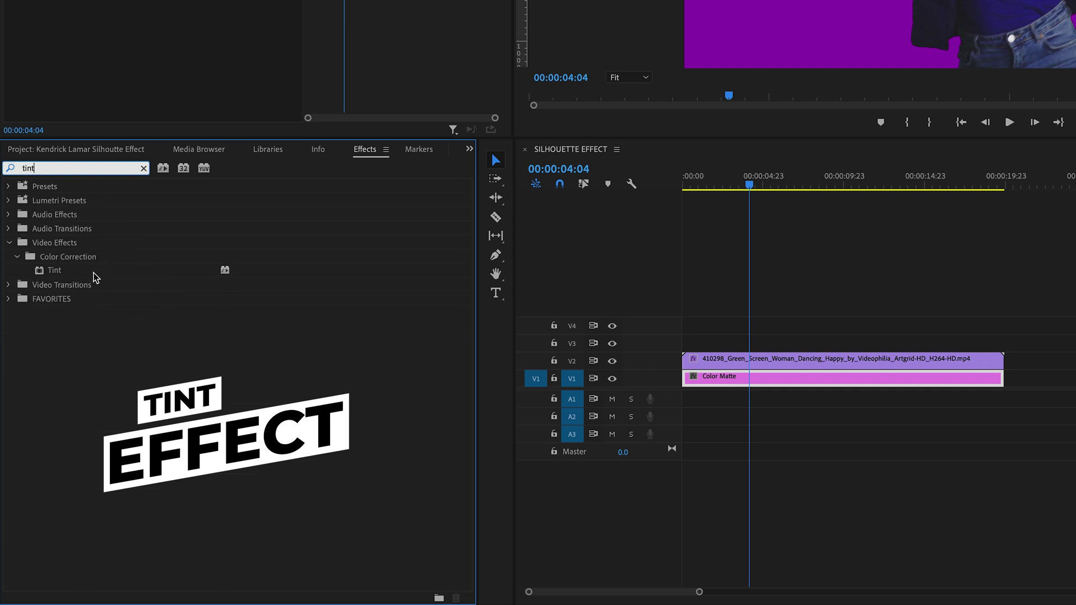
left_click(50, 273)
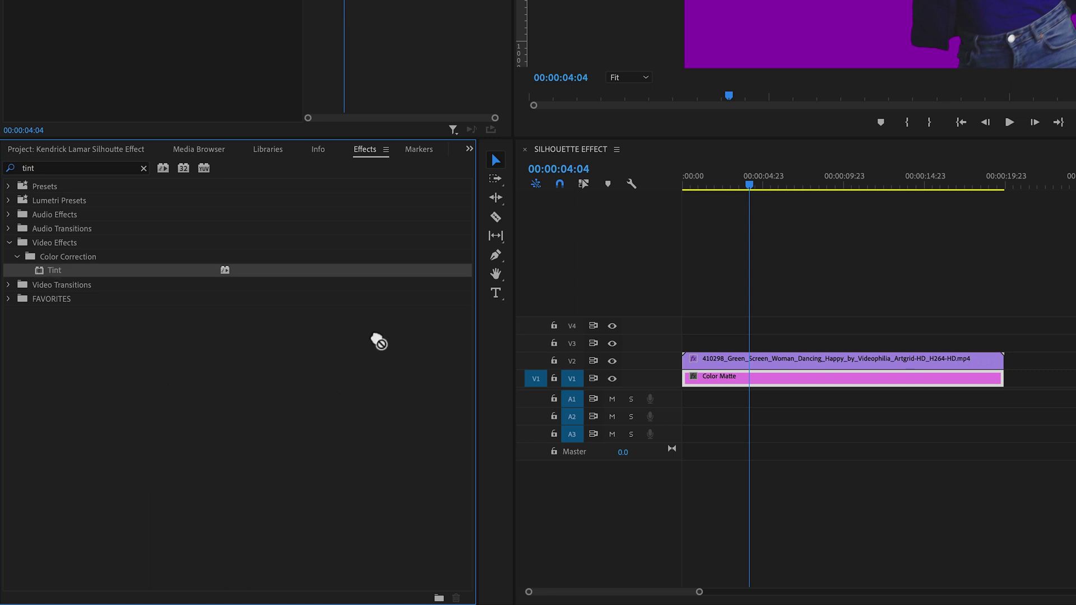
mouse_move(657, 379)
left_mouse_down()
mouse_move(451, 437)
mouse_move(478, 434)
left_mouse_up()
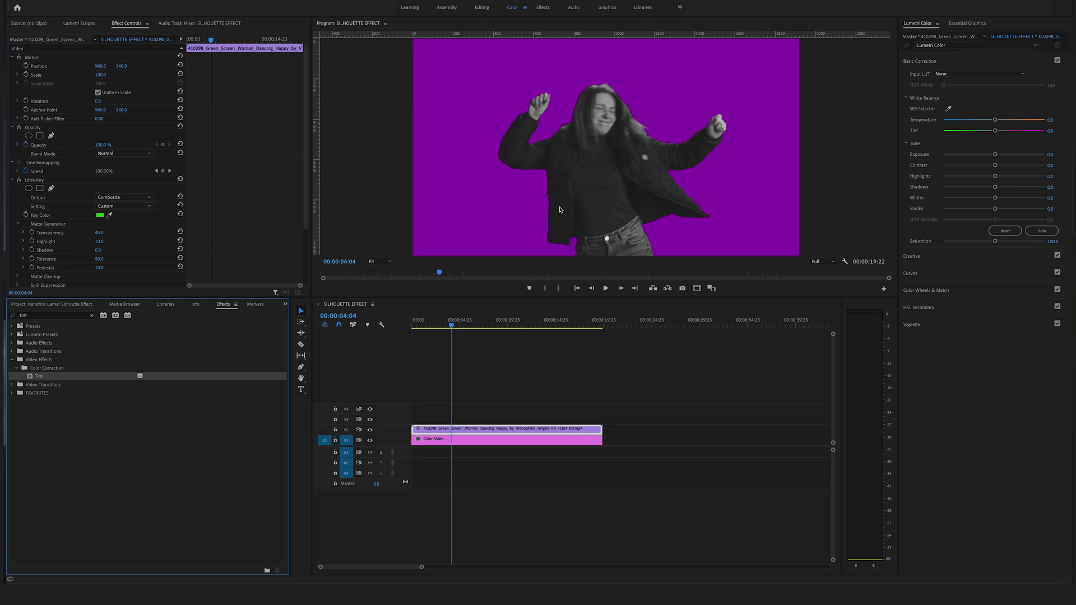
scroll(129, 231, "down", 3)
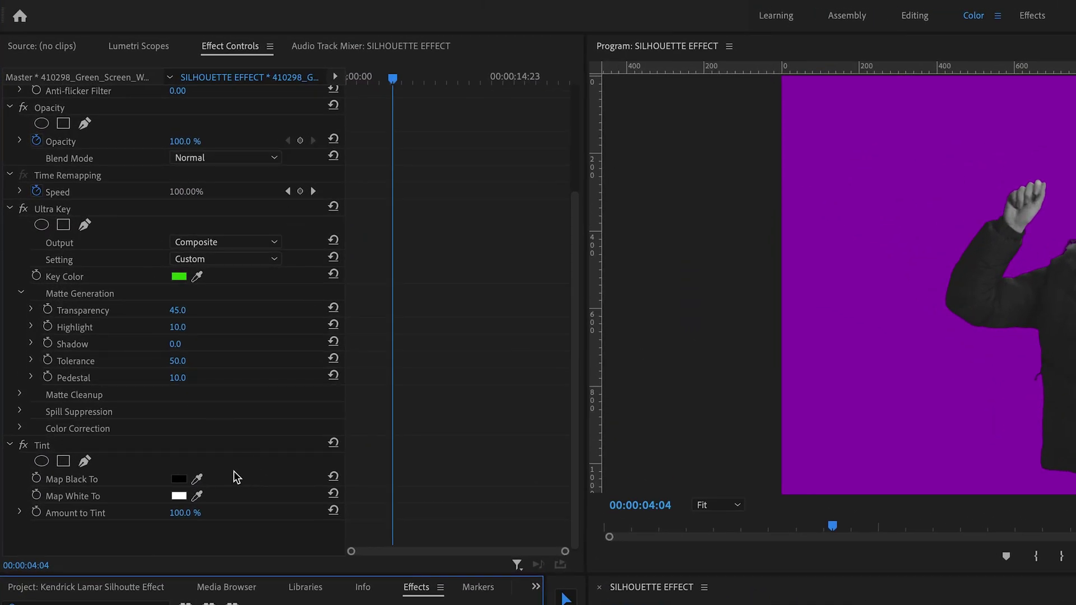
- Set Tint's Map White To colour to black (000000)
left_click(183, 498)
left_click_drag(169, 250, 6, 103)
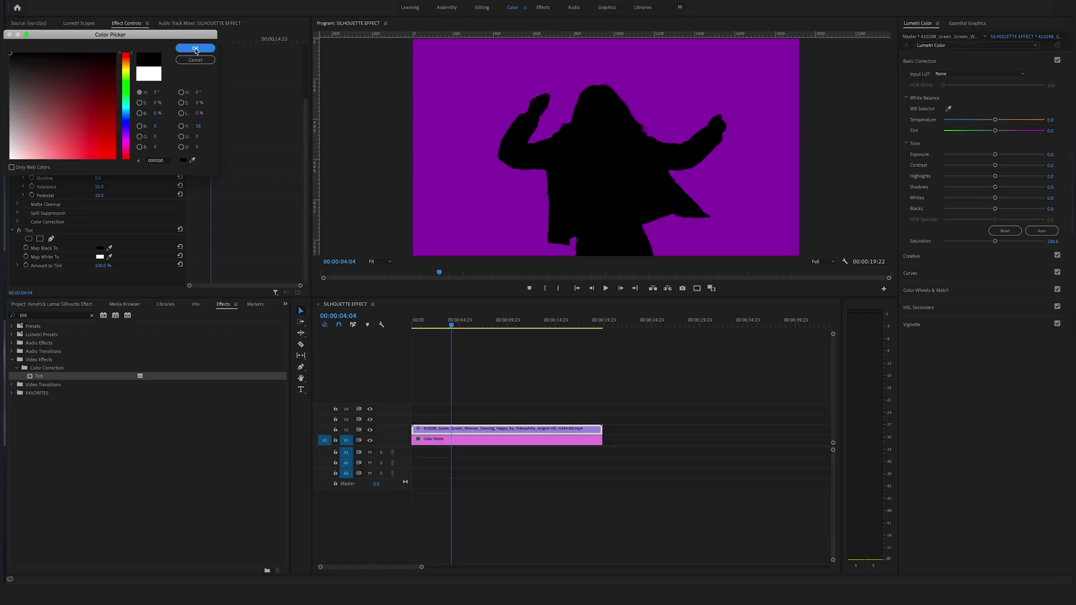
left_click(330, 94)
- Scrub back to the start and play the black silhouette over purple
left_click(458, 321)
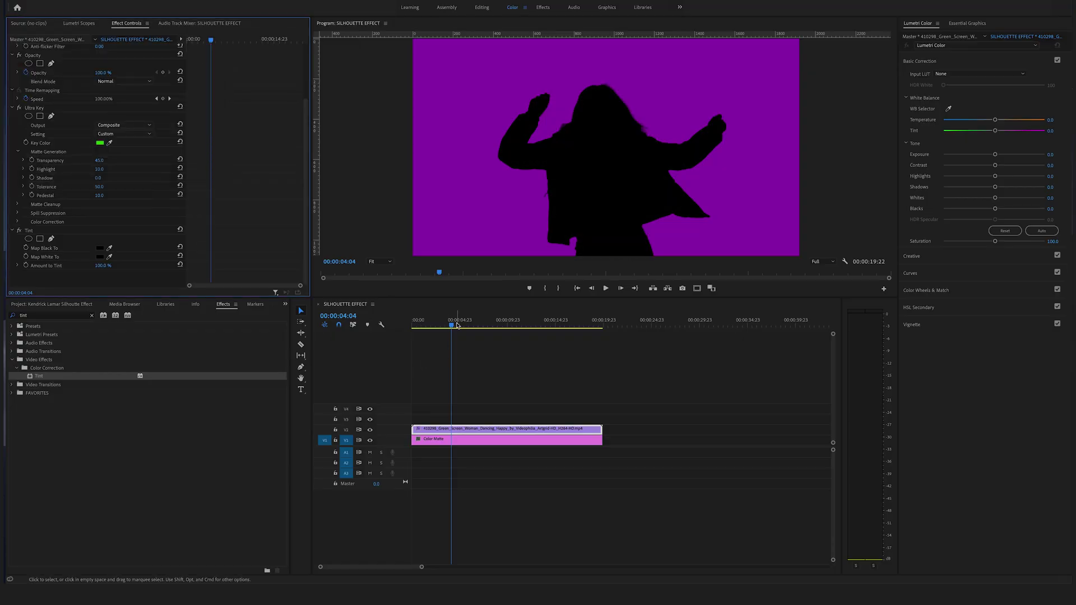
mouse_move(471, 327)
left_mouse_down()
mouse_move(527, 326)
mouse_move(402, 327)
left_mouse_up()
key("space")
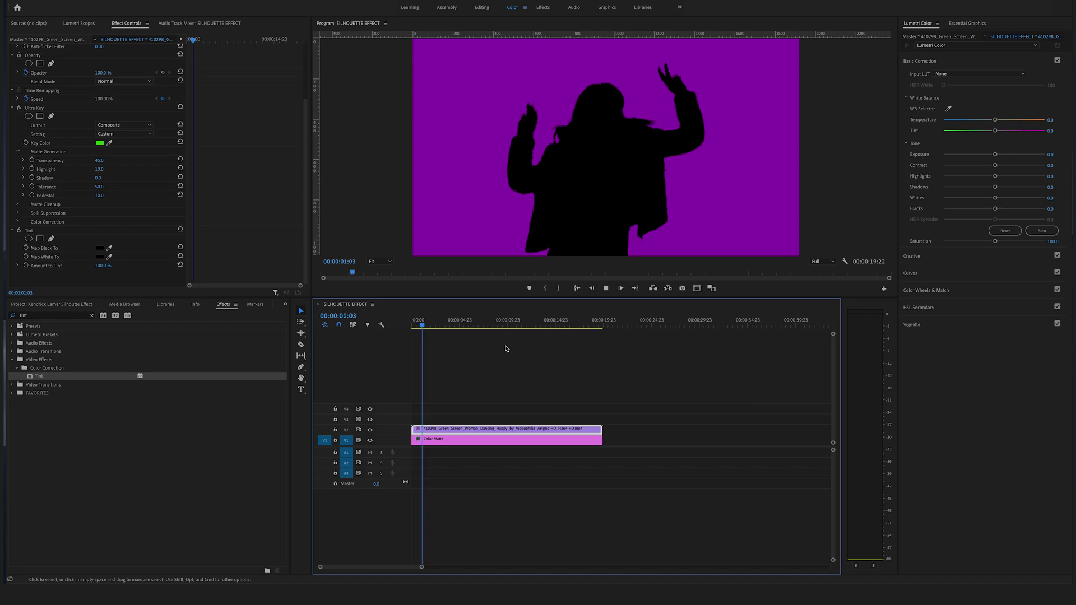